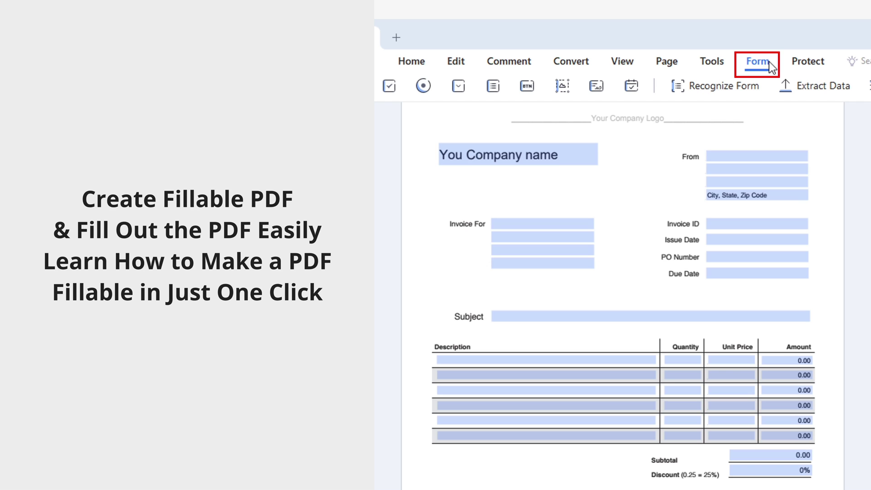
# Step: Run Recognize Form from the Form tab so the invoice's fillable fields get detected and labelled
pyautogui.click(749, 88)
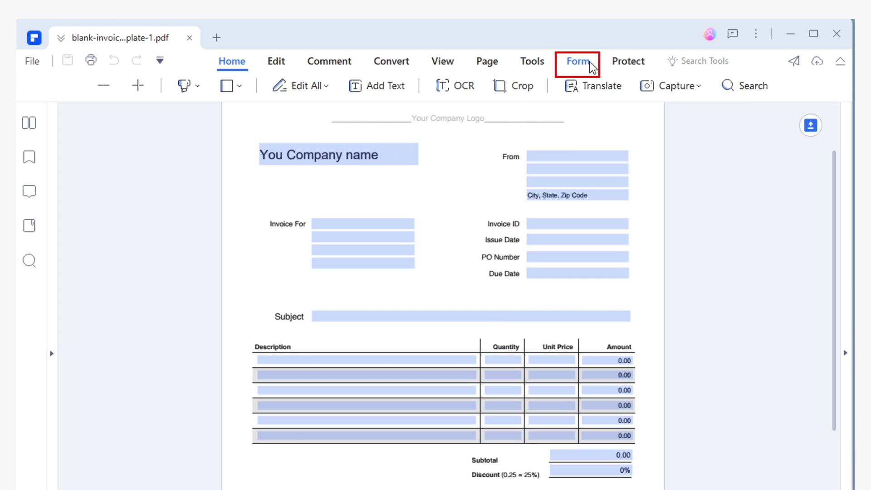
pyautogui.click(566, 41)
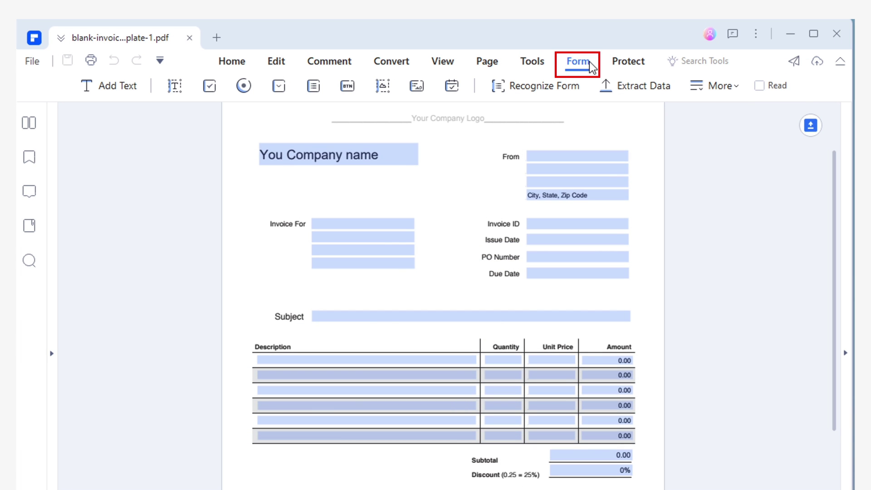
pyautogui.click(583, 81)
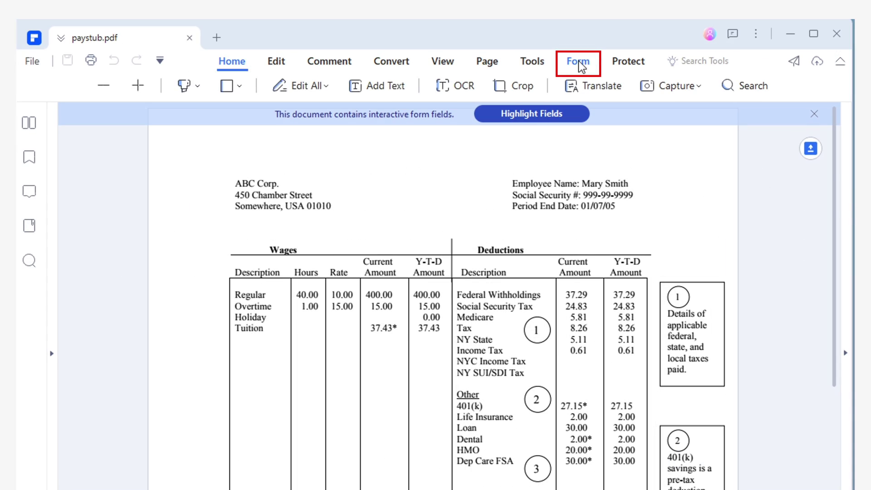
# Step: Draw a text field over the empty Tuition cell in the paystub's Wages table
pyautogui.click(578, 61)
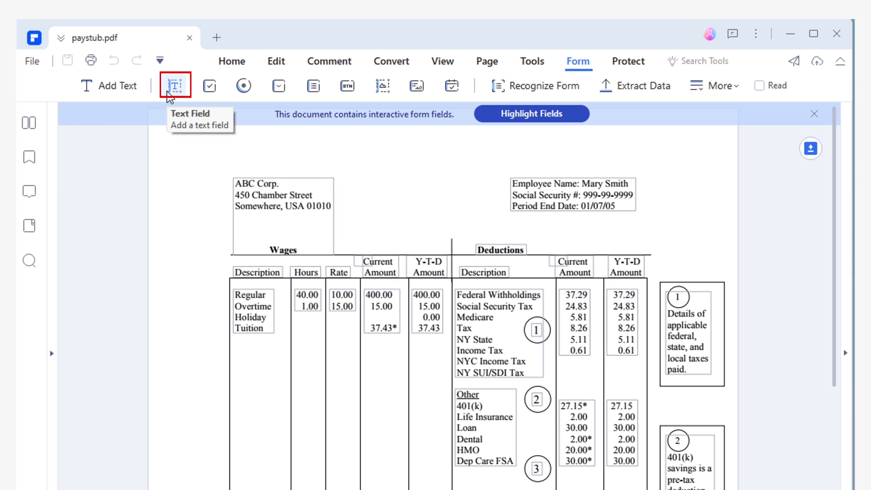
pyautogui.click(168, 93)
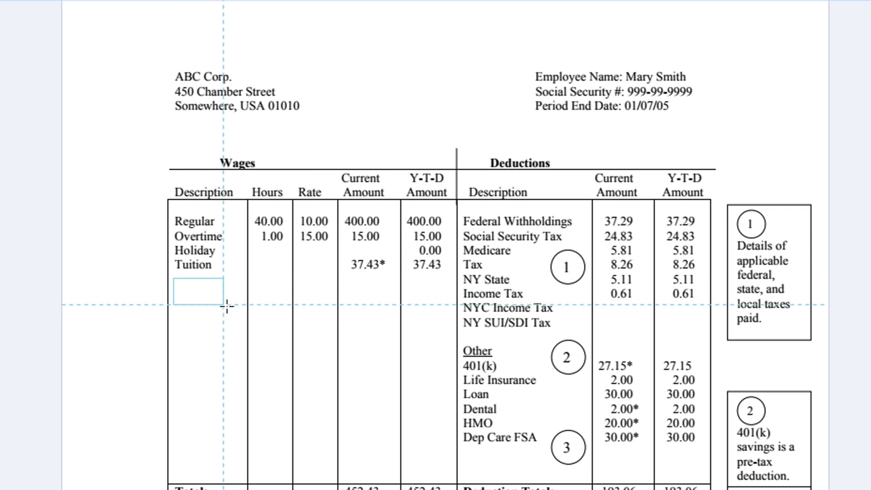
pyautogui.moveTo(227, 307); pyautogui.dragTo(253, 302)
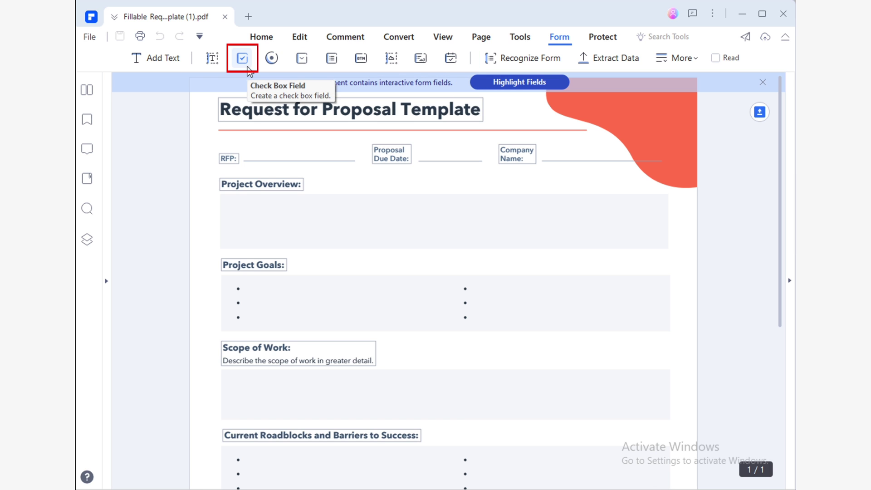
# Step: Place check box Check Box1 beside Project Goals, keeping Checkmark style and export value Yes
pyautogui.click(244, 59)
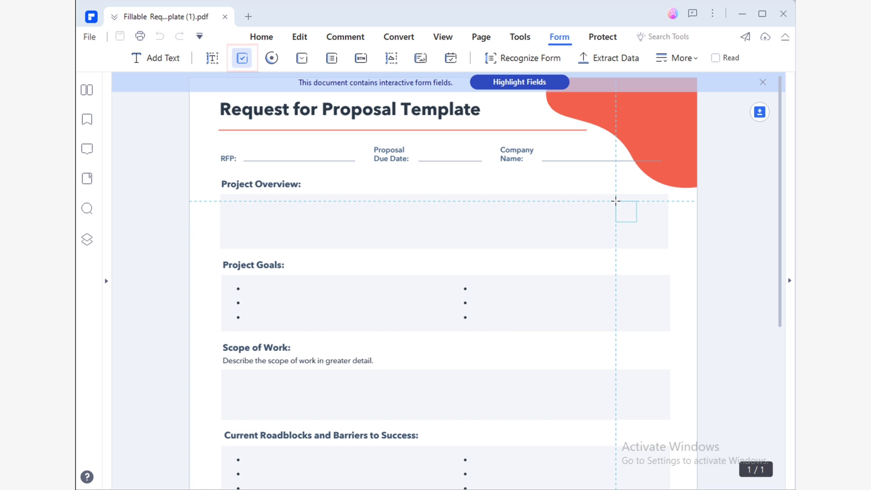
pyautogui.scroll(-2, 596, 335)
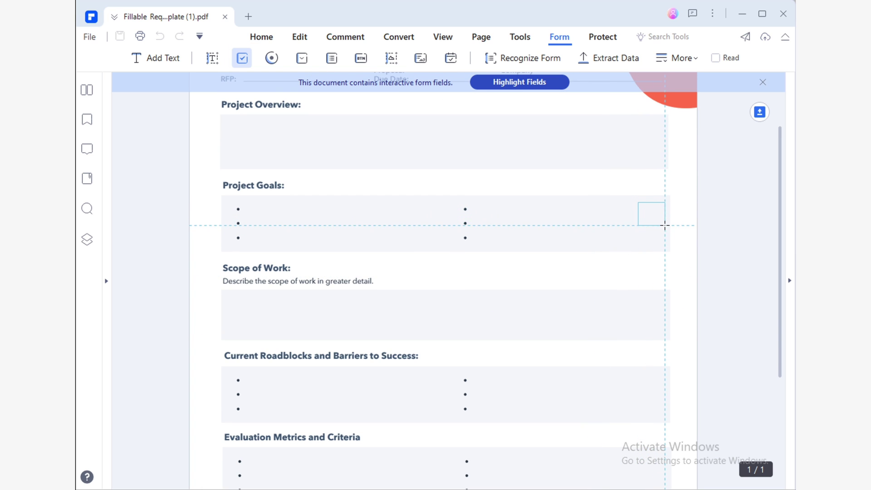
pyautogui.click(665, 225)
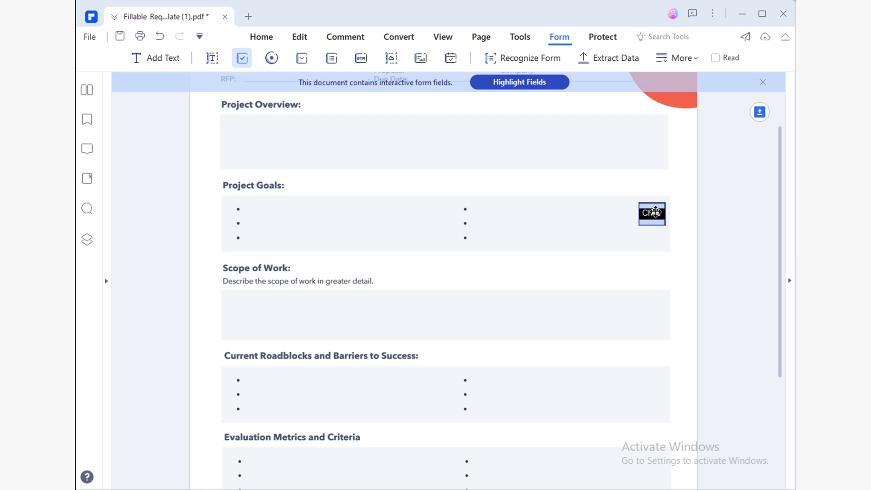
pyautogui.doubleClick(654, 214)
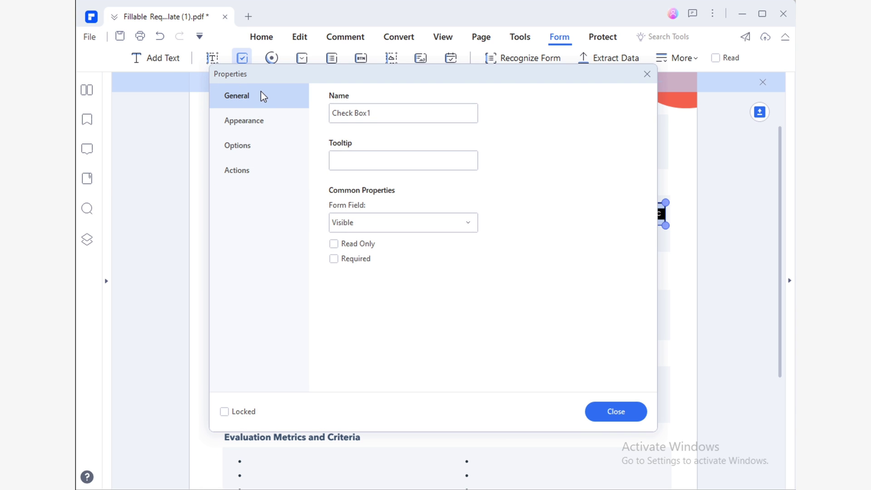
pyautogui.click(260, 126)
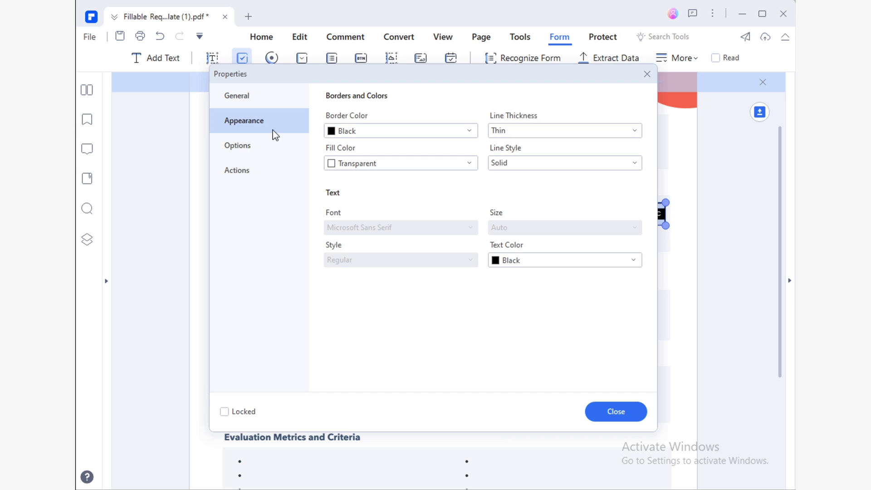
pyautogui.click(275, 147)
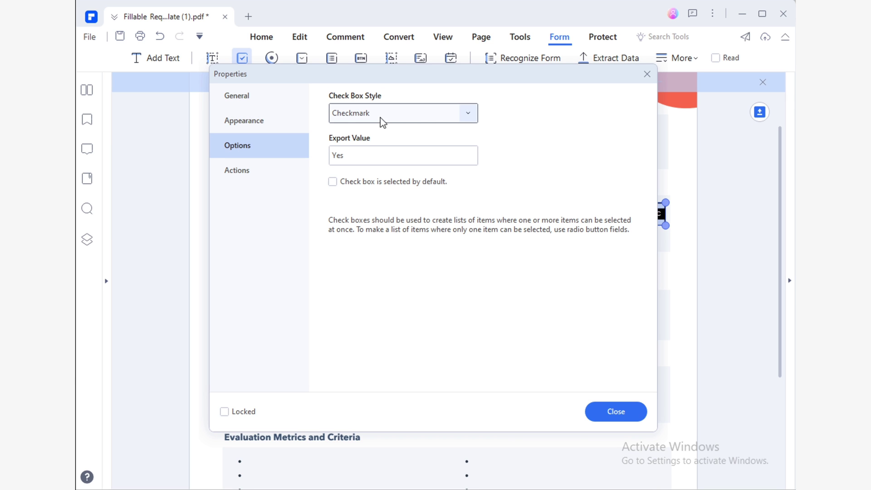
pyautogui.click(458, 119)
pyautogui.click(462, 115)
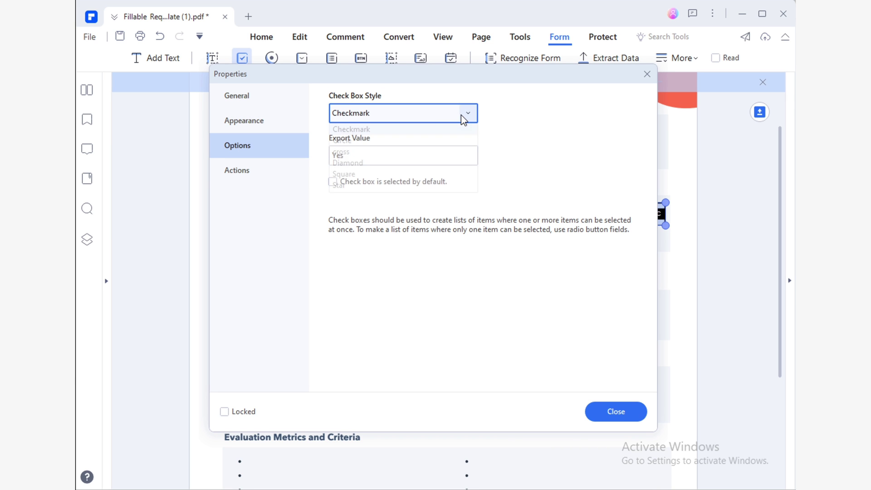
pyautogui.click(302, 174)
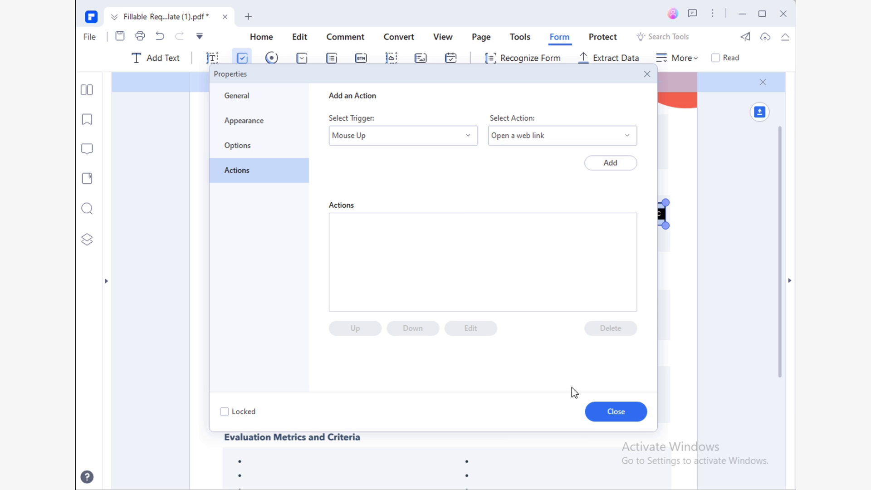
pyautogui.click(616, 411)
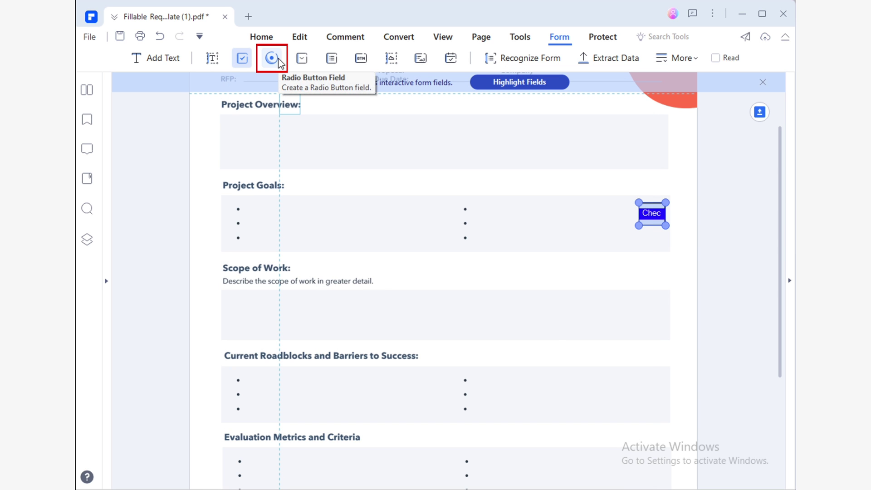
# Step: Place radio button Group1 below the Project Goals check box, keeping the circle style
pyautogui.click(281, 63)
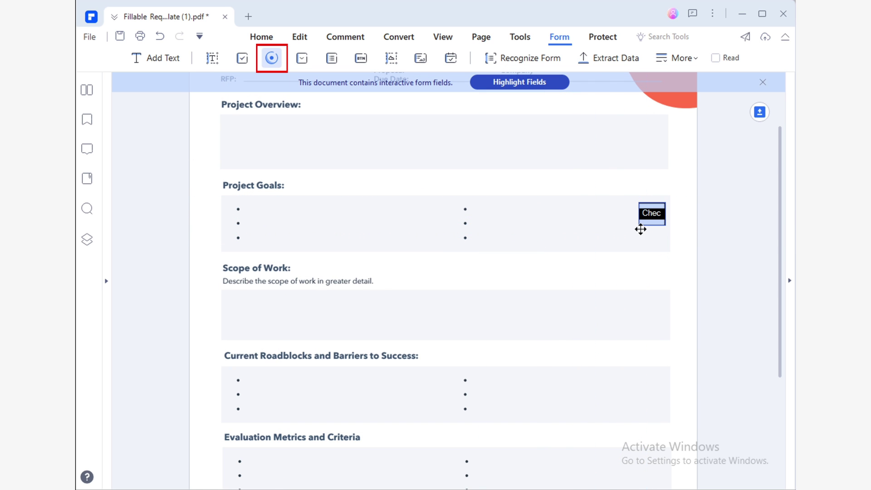
pyautogui.click(667, 253)
pyautogui.doubleClick(653, 243)
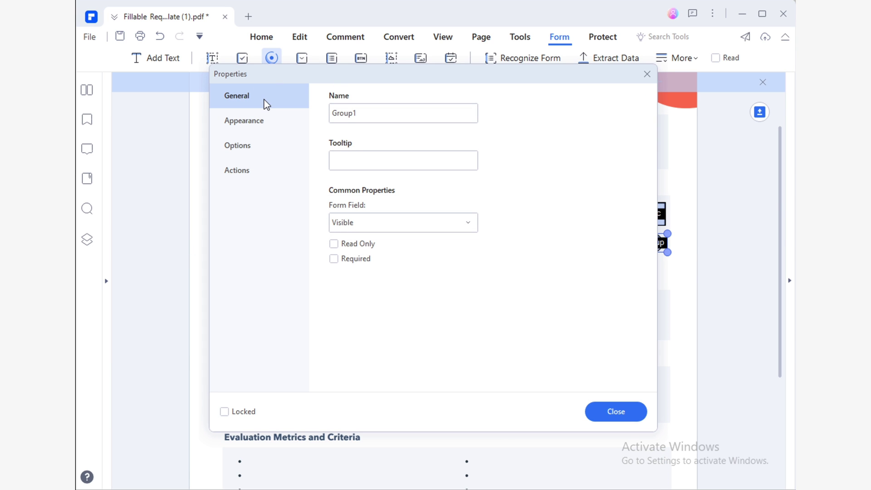
pyautogui.click(268, 120)
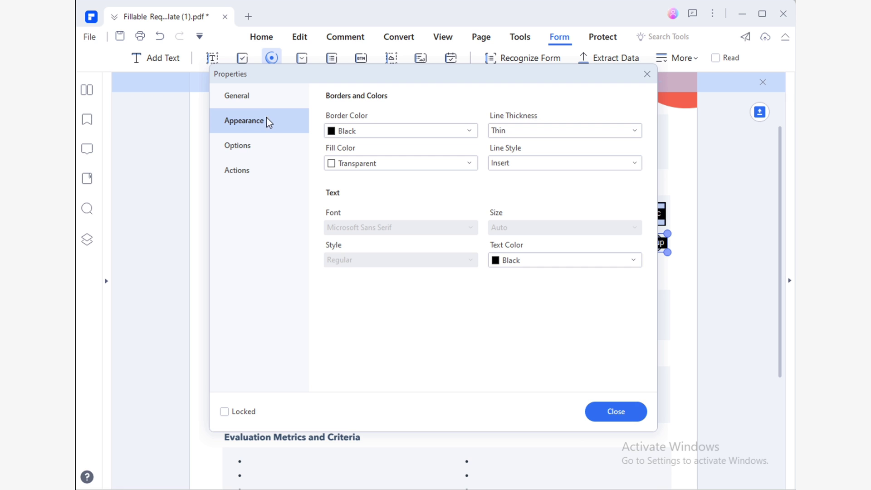
pyautogui.click(275, 144)
pyautogui.click(459, 113)
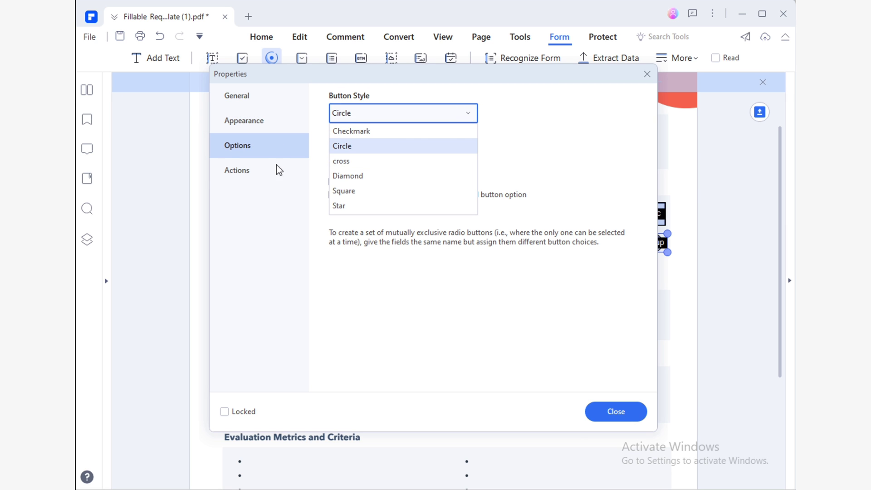
pyautogui.click(262, 176)
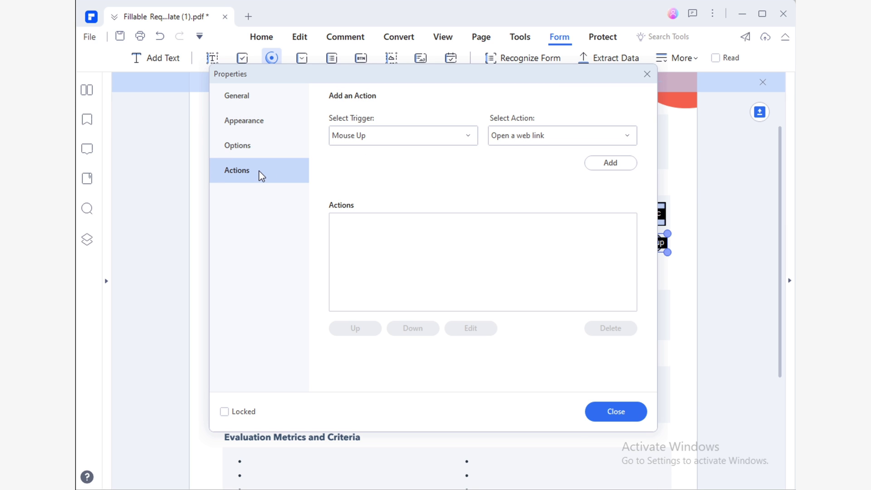
pyautogui.click(613, 413)
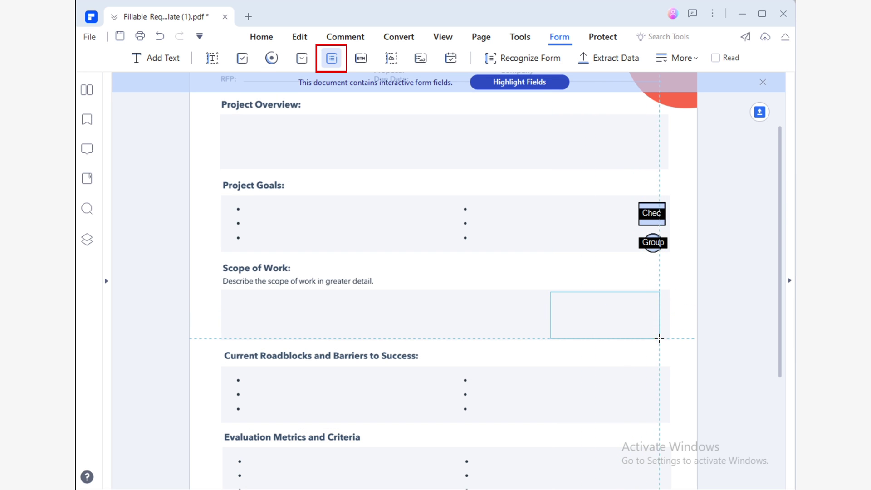
# Step: Draw List Box1 beside Scope of Work with items Document 01 and Field 02, nudged slightly up
pyautogui.moveTo(667, 338); pyautogui.dragTo(669, 339)
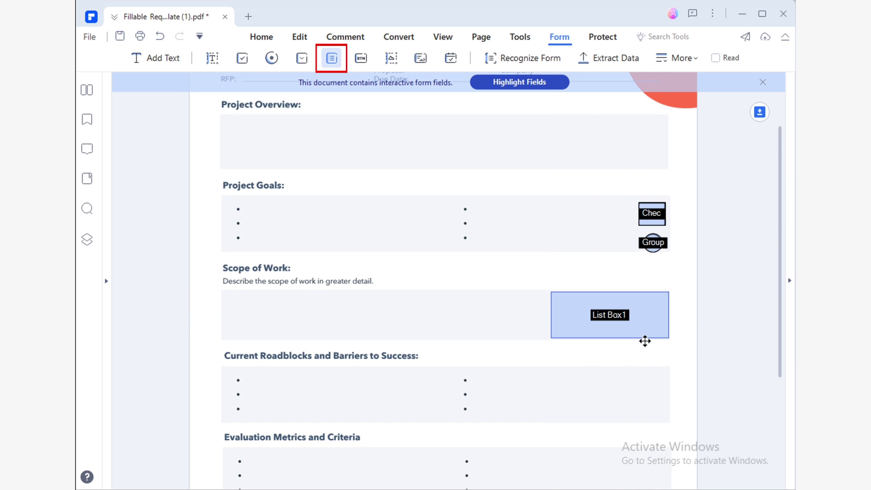
pyautogui.doubleClick(651, 318)
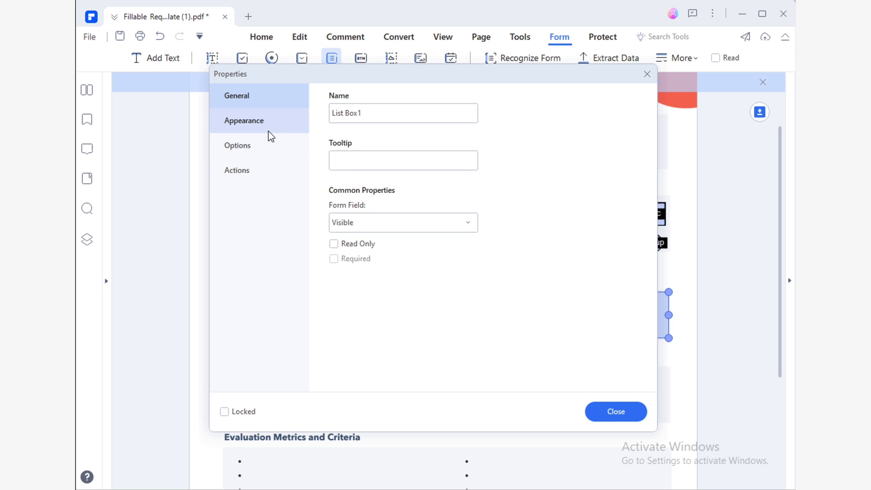
pyautogui.click(270, 135)
pyautogui.click(268, 150)
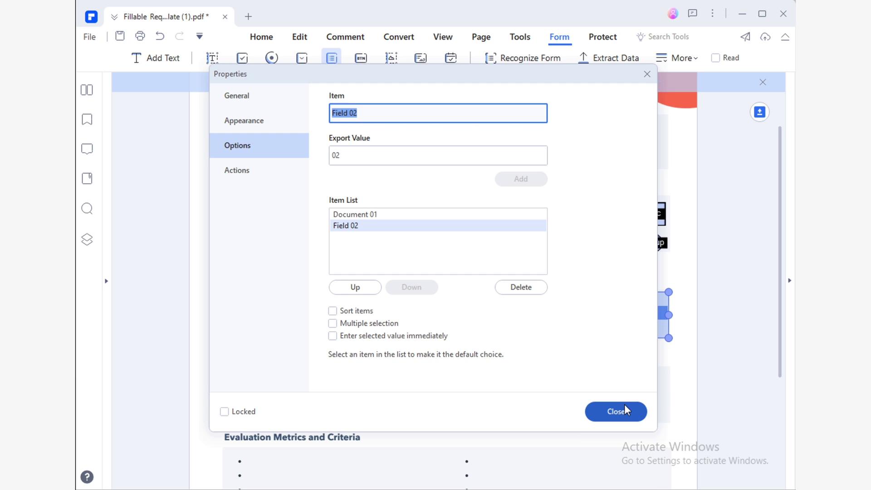
pyautogui.click(628, 413)
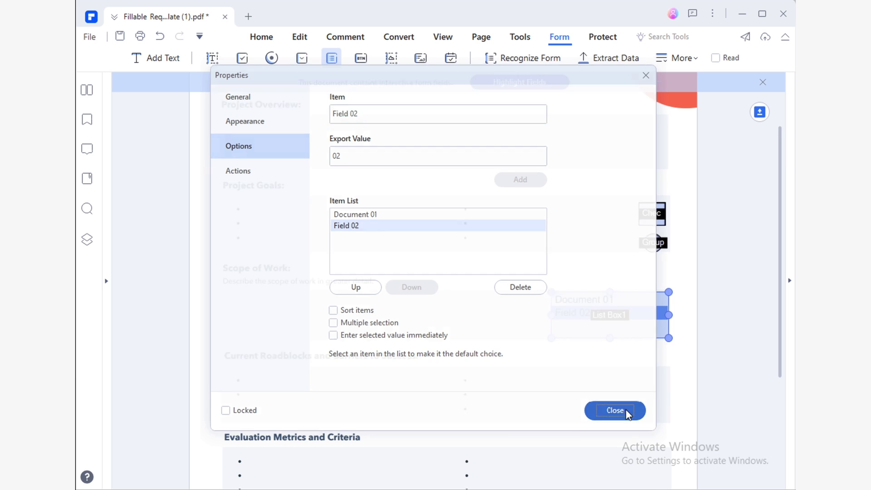
pyautogui.moveTo(641, 335); pyautogui.dragTo(645, 325)
pyautogui.click(362, 58)
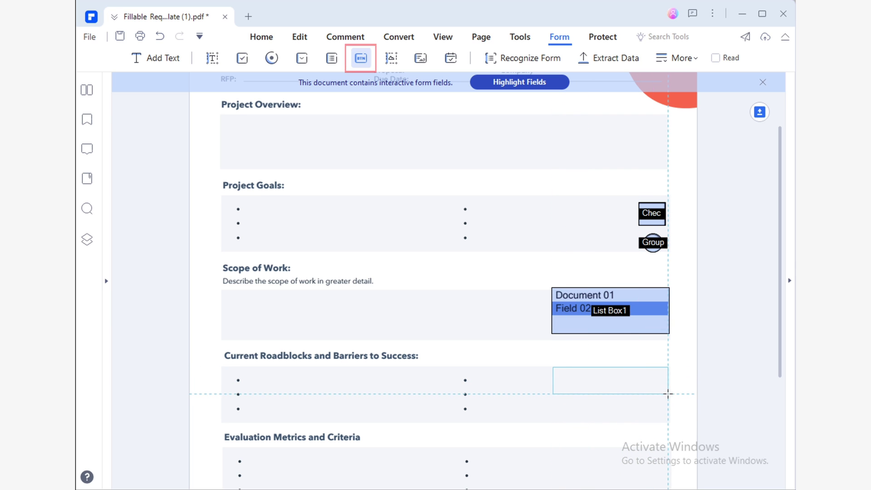
# Step: Place gray push button Button1 beside Current Roadblocks and Barriers to Success, keeping default properties
pyautogui.click(668, 394)
pyautogui.doubleClick(650, 383)
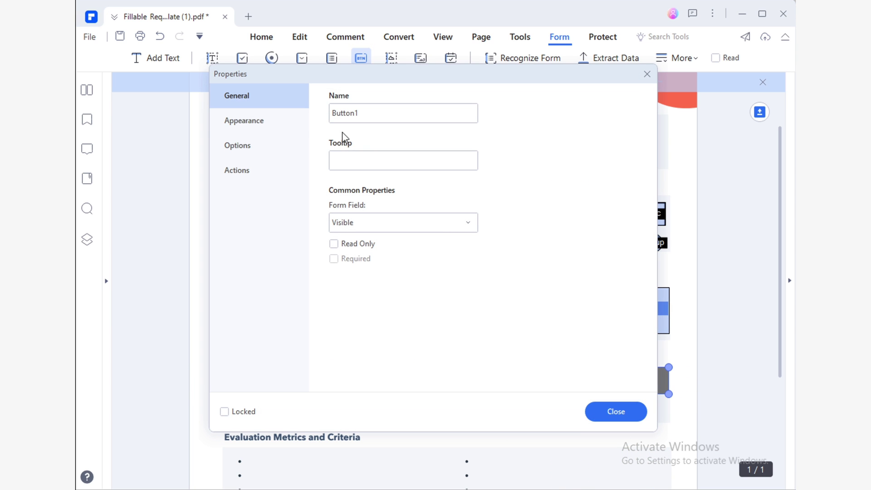
pyautogui.click(295, 131)
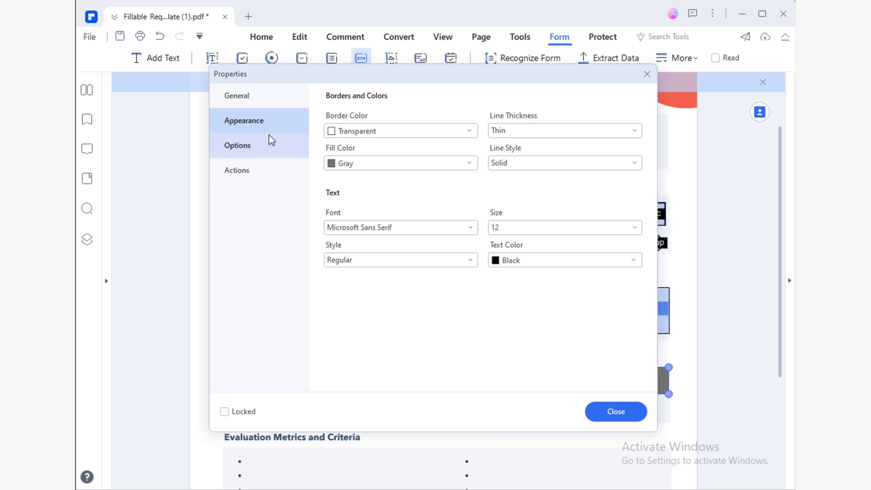
pyautogui.click(277, 151)
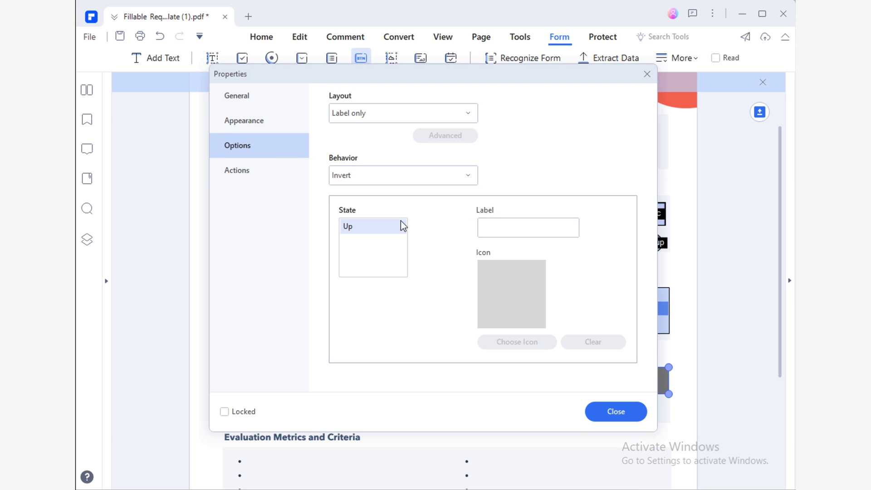
pyautogui.click(291, 179)
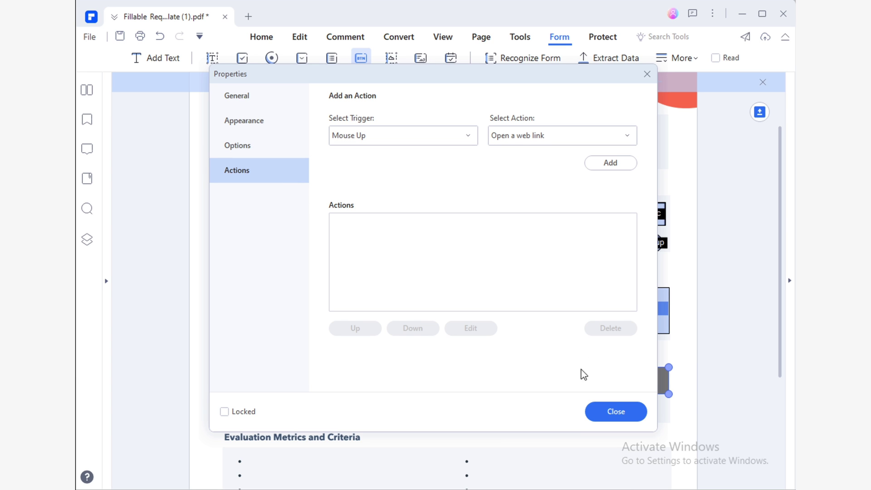
pyautogui.click(615, 412)
pyautogui.click(392, 58)
pyautogui.scroll(-3, 479, 314)
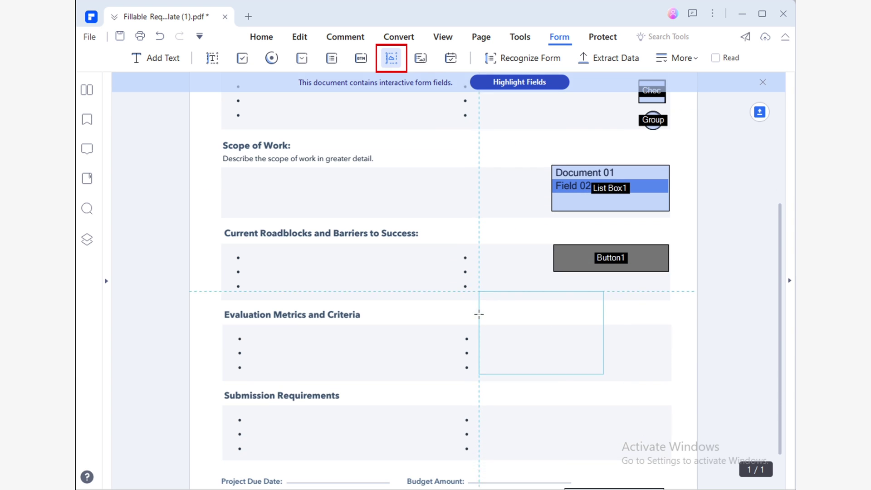
# Step: Add Image1 beside Evaluation Metrics with checkmark picture R from Pictures as its icon, shifted right
pyautogui.moveTo(591, 357); pyautogui.dragTo(635, 381)
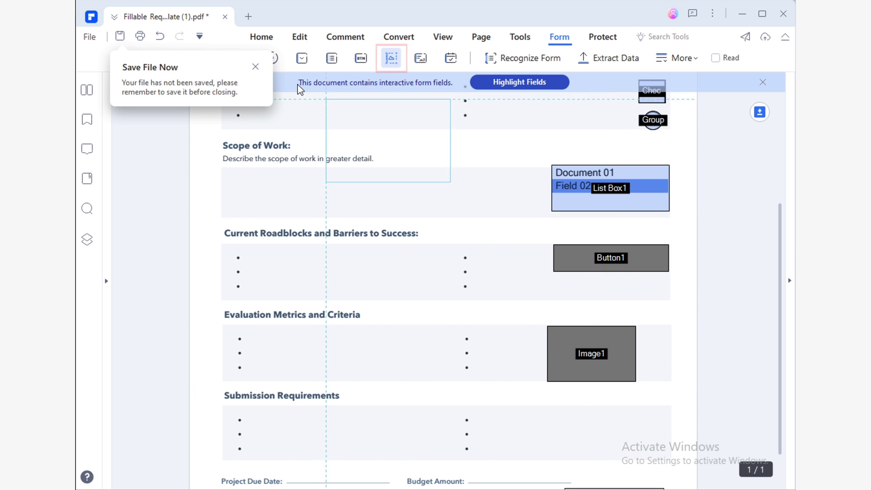
pyautogui.doubleClick(594, 358)
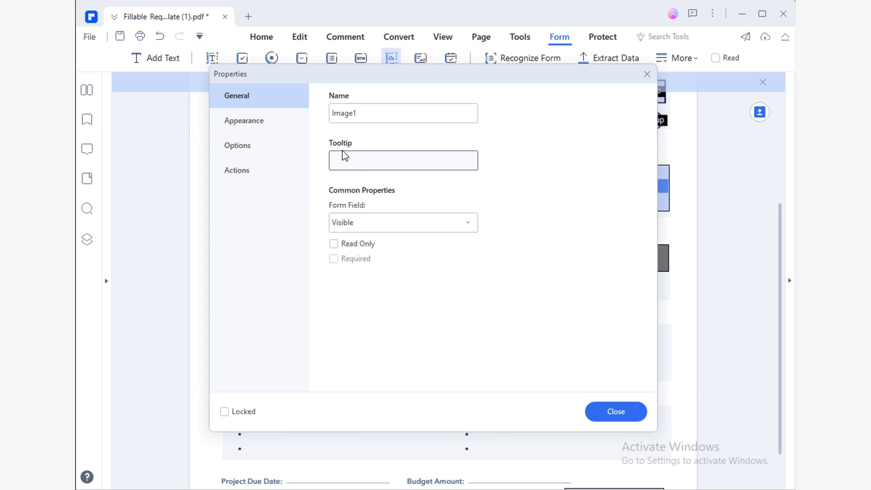
pyautogui.click(293, 123)
pyautogui.click(287, 145)
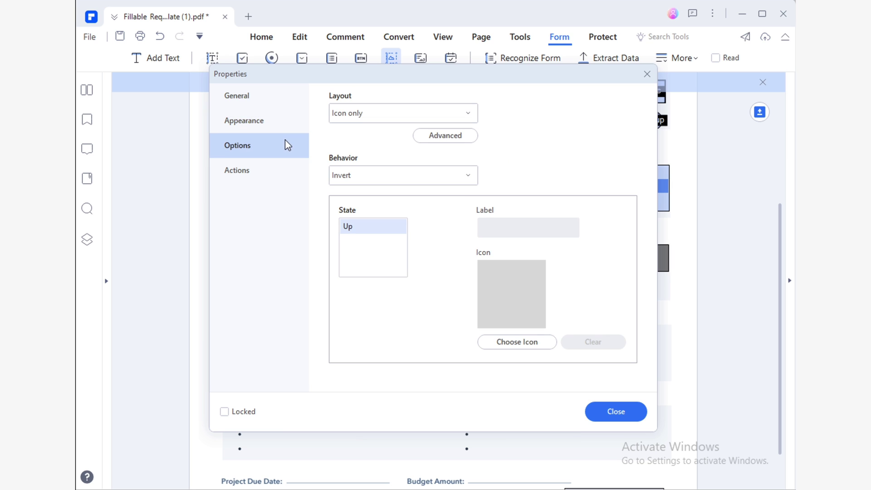
pyautogui.click(522, 344)
pyautogui.click(273, 252)
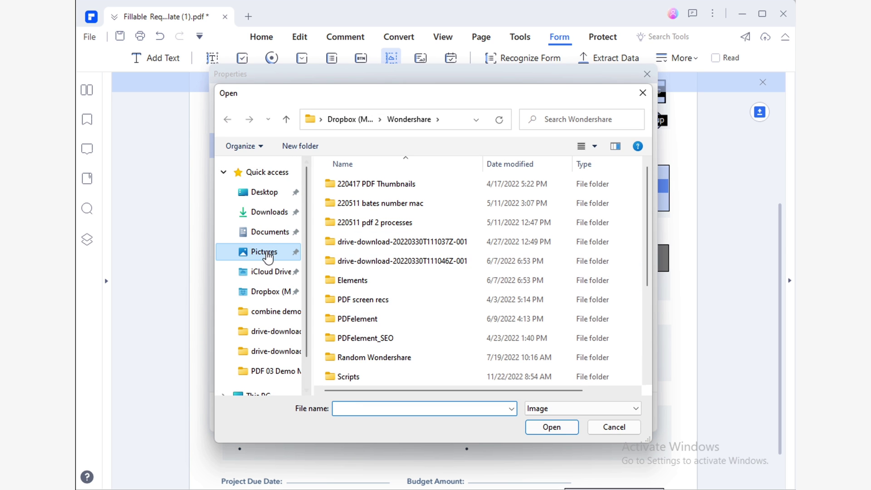
pyautogui.click(379, 214)
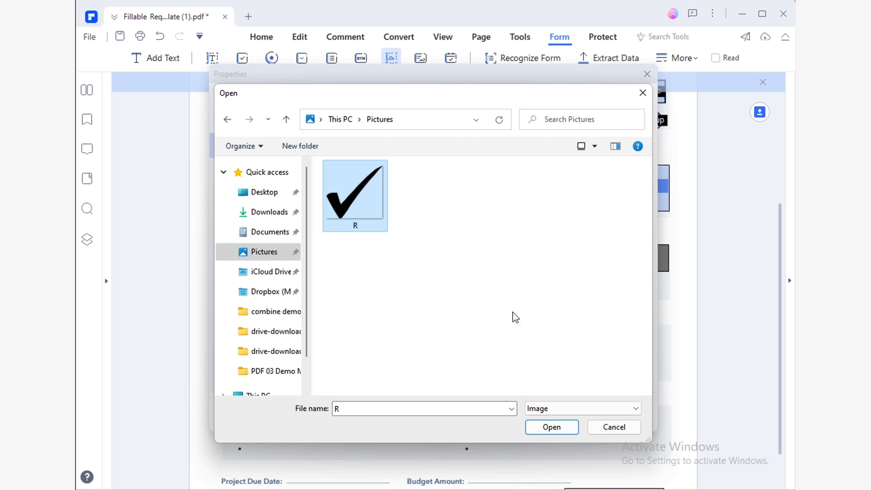
pyautogui.click(554, 429)
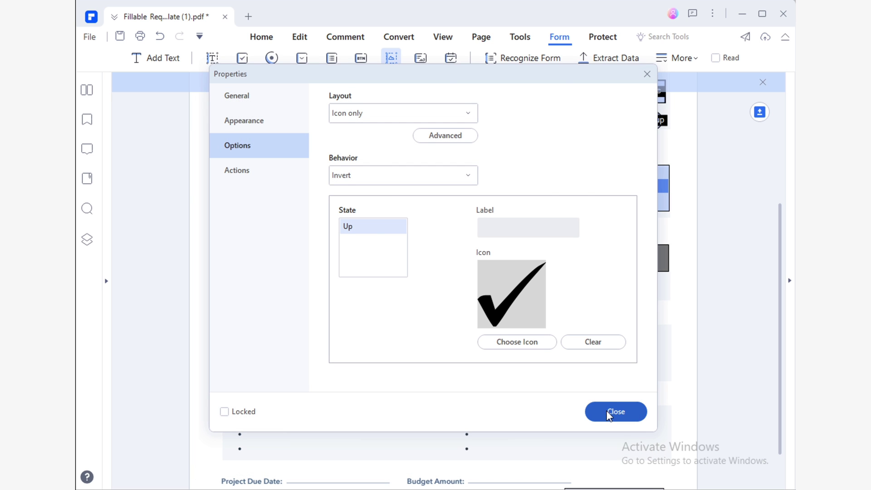
pyautogui.click(615, 411)
pyautogui.moveTo(616, 373); pyautogui.dragTo(640, 370)
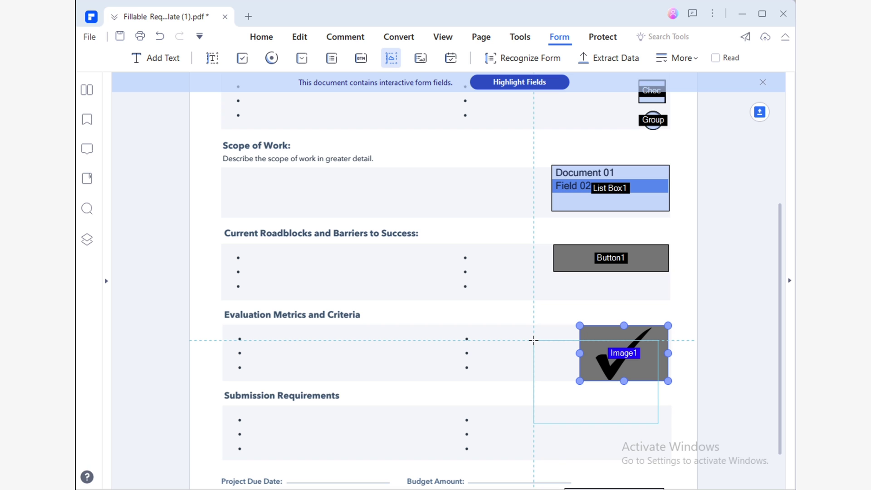
# Step: Draw signature field Digital Signature1 on the Contact line near the form's bottom
pyautogui.click(421, 57)
pyautogui.scroll(-1, 416, 136)
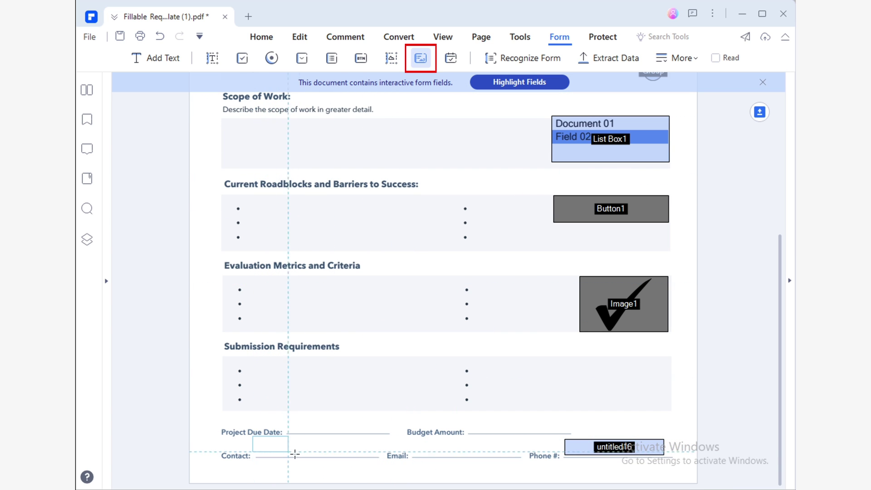
pyautogui.moveTo(379, 458)
pyautogui.mouseDown()
pyautogui.moveTo(356, 442)
pyautogui.moveTo(364, 453)
pyautogui.mouseUp()
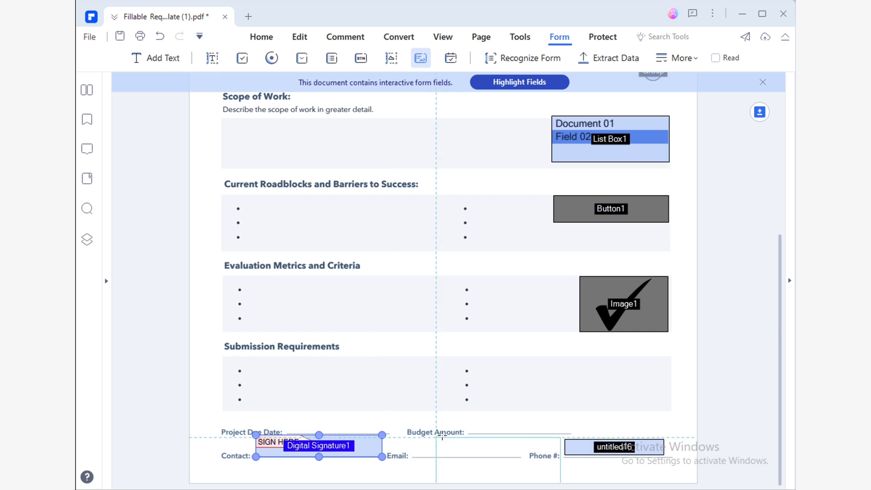
pyautogui.click(451, 57)
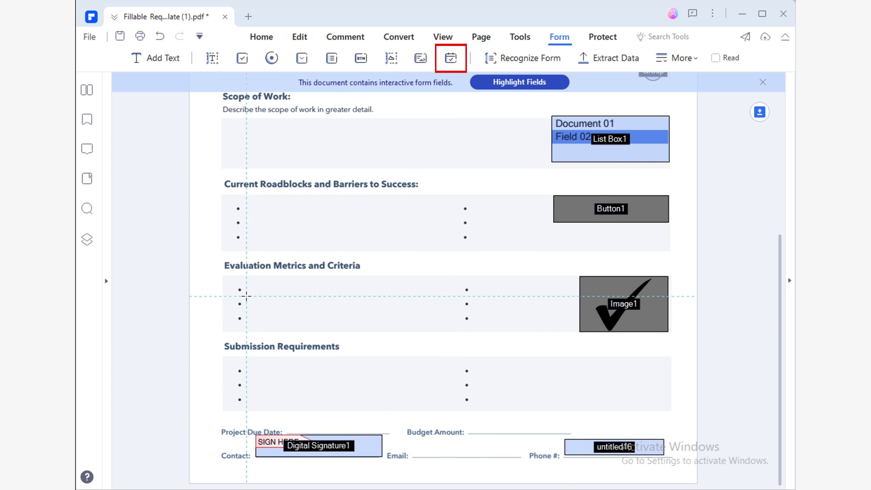
# Step: Place Date Field1 in Evaluation Metrics and Criteria, reviewing its format, validation and calculation settings
pyautogui.click(357, 324)
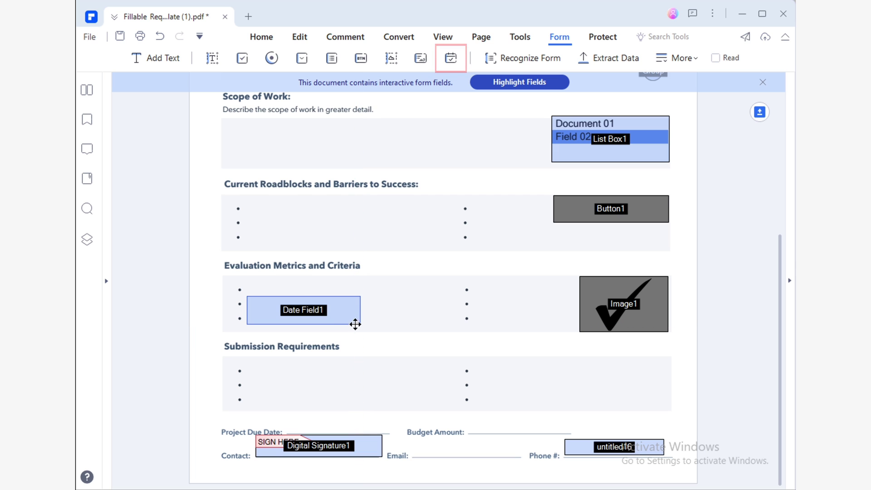
pyautogui.doubleClick(342, 315)
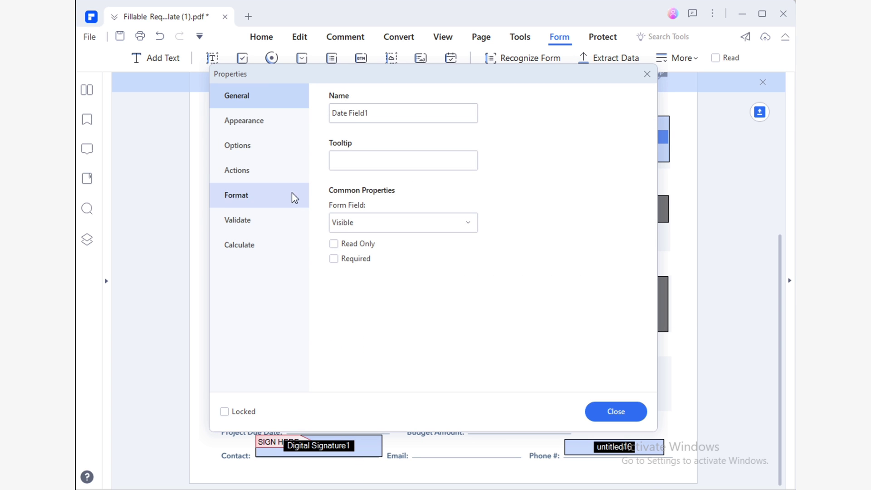
pyautogui.click(276, 199)
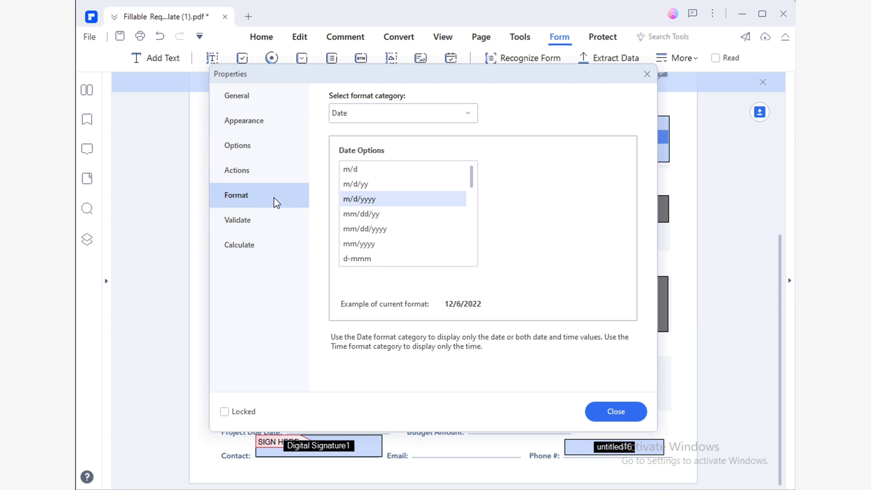
pyautogui.click(291, 231)
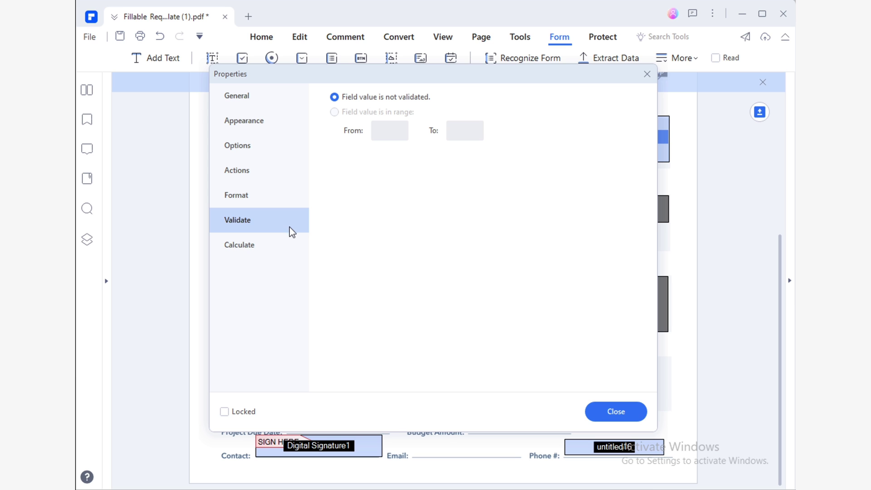
pyautogui.click(298, 251)
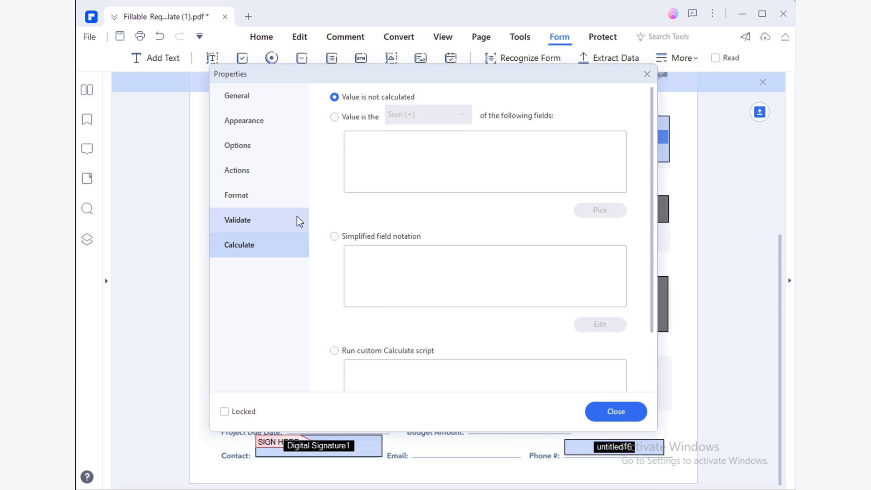
pyautogui.click(296, 203)
pyautogui.moveTo(474, 173); pyautogui.dragTo(472, 239)
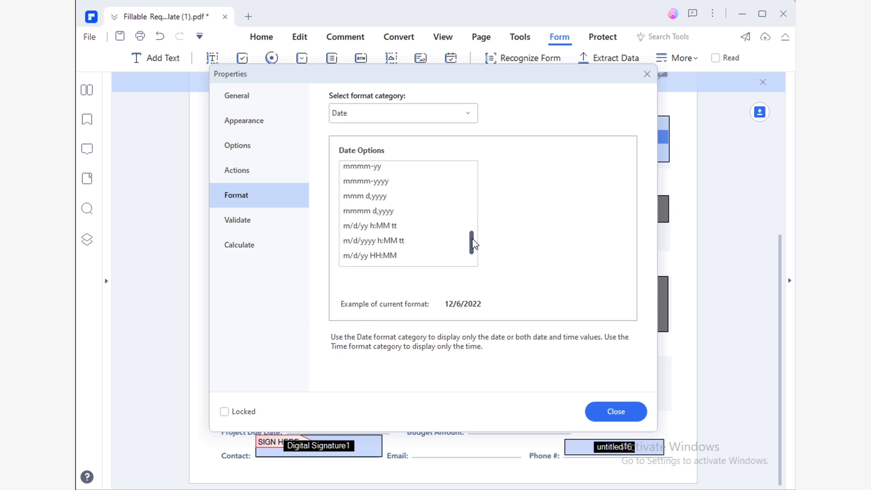
pyautogui.press('Escape')
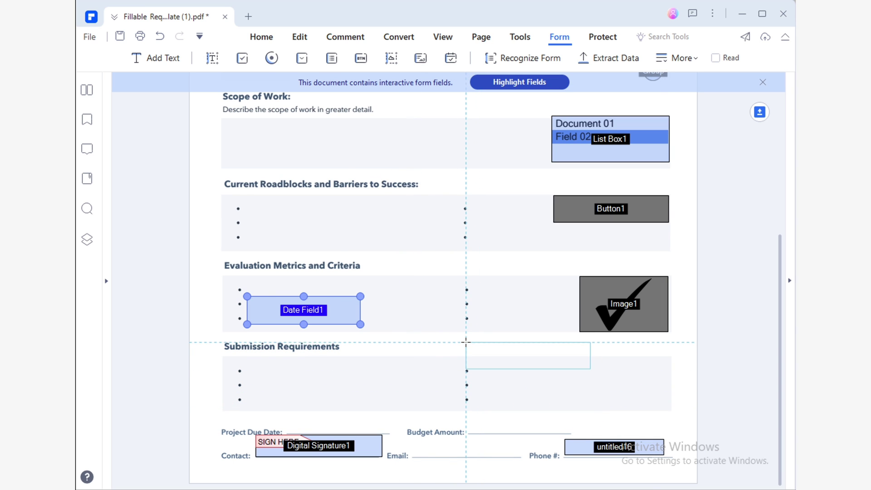
pyautogui.click(466, 342)
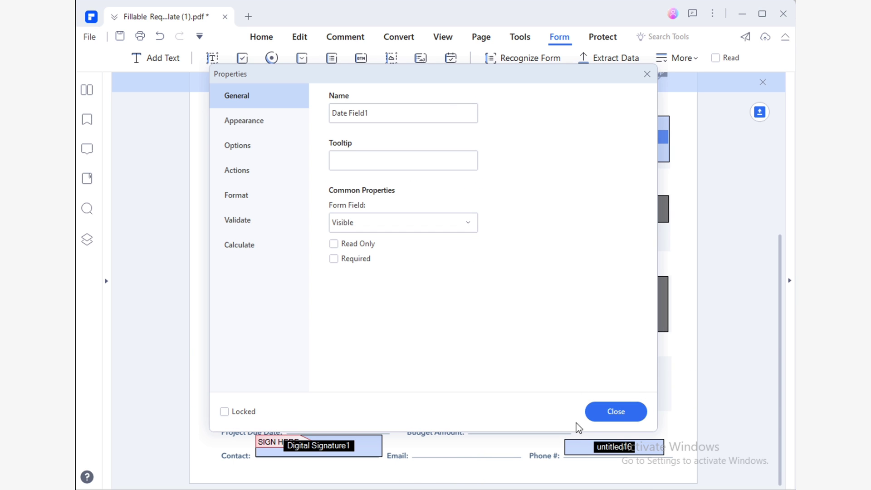
pyautogui.click(616, 411)
pyautogui.scroll(2, 581, 394)
# Step: Scroll back to the top of the RFP form before opening loan-agreement.pdf
pyautogui.scroll(6, 580, 396)
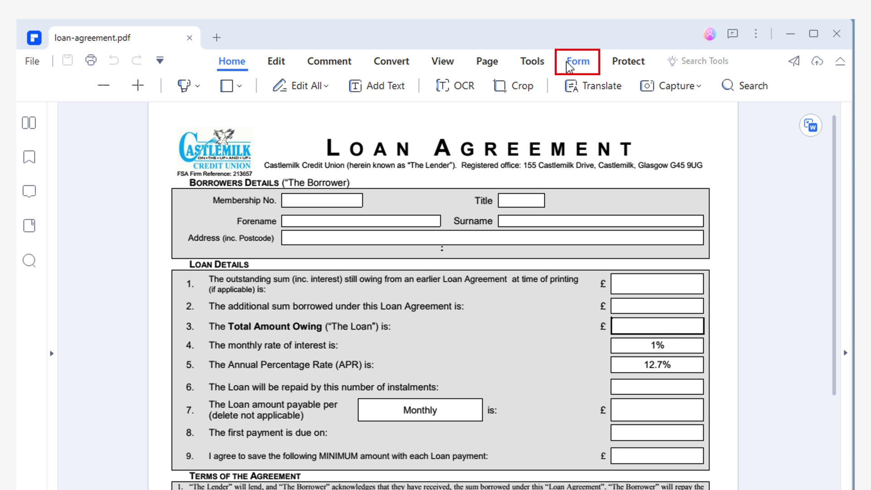
# Step: Run Recognize Form on the loan agreement, then open the detected Title field's properties
pyautogui.click(557, 37)
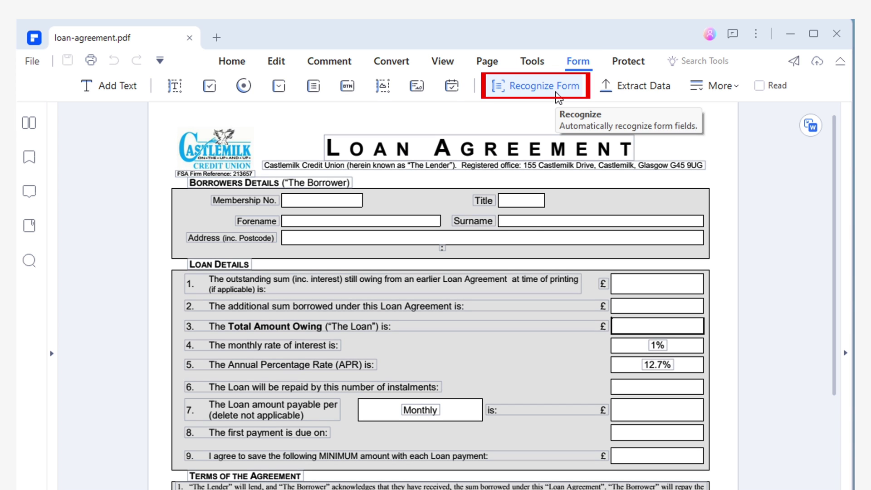
pyautogui.click(559, 95)
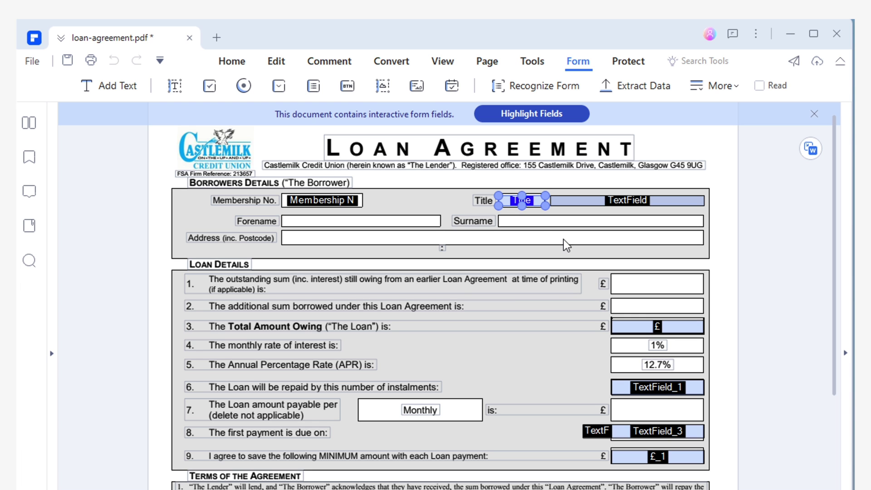
pyautogui.doubleClick(523, 202)
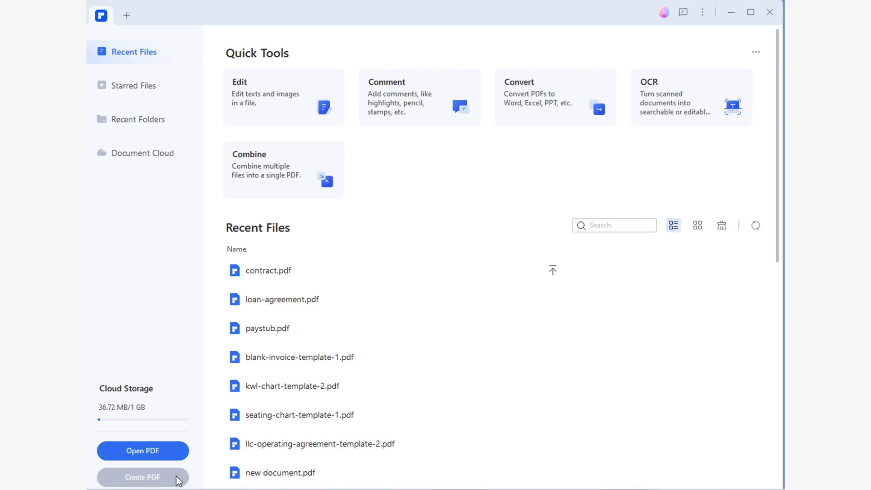
# Step: Filter PDF templates to the IRS Form category and open Form 656-B for editing
pyautogui.click(179, 480)
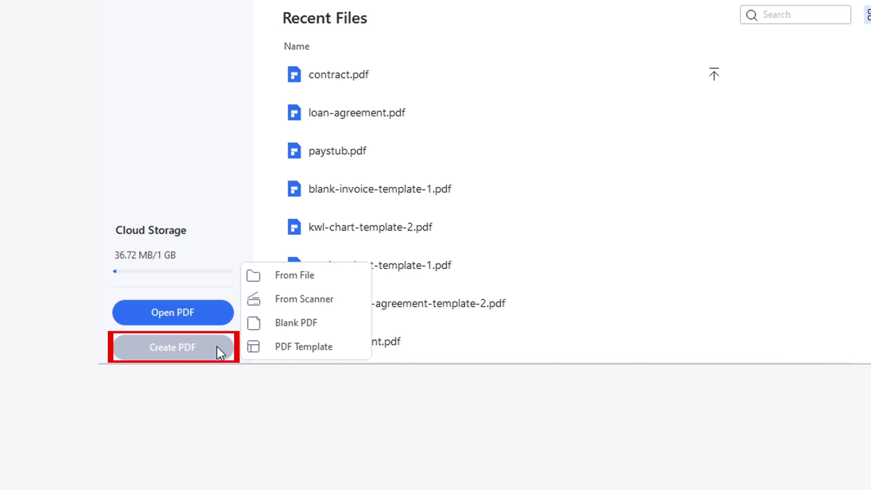
pyautogui.click(348, 352)
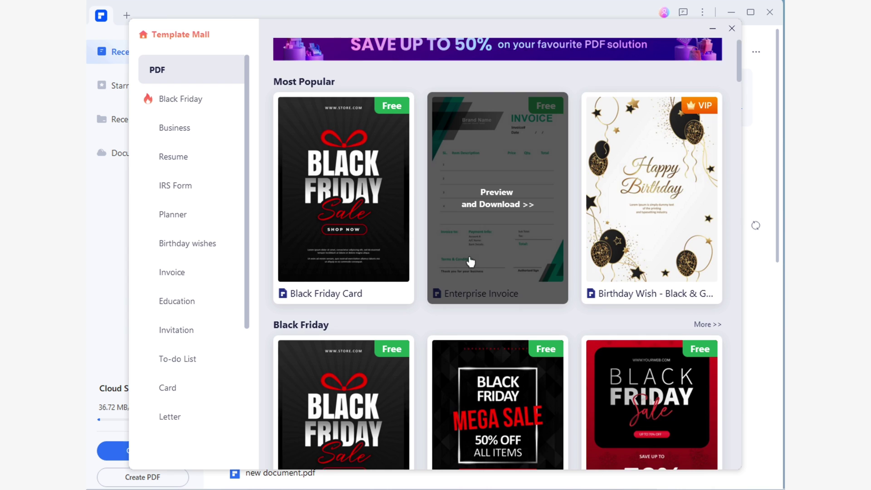
pyautogui.scroll(-15, 472, 262)
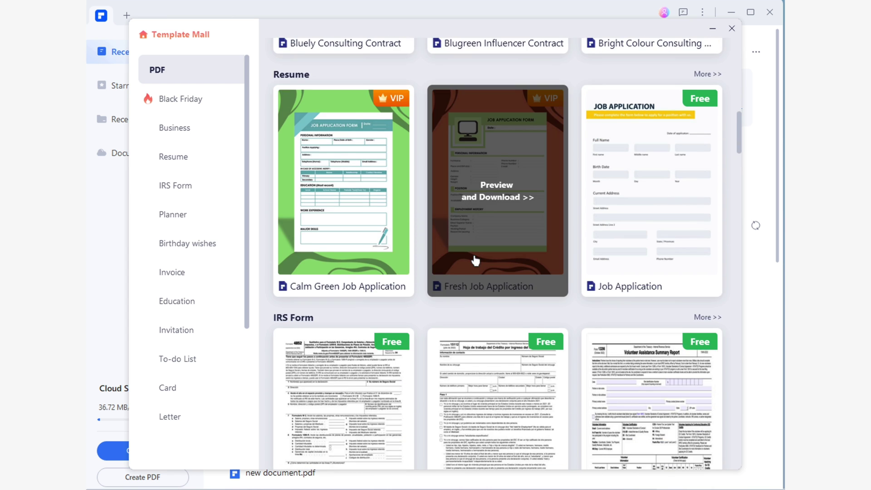
pyautogui.scroll(-6, 475, 261)
pyautogui.scroll(-1, 475, 260)
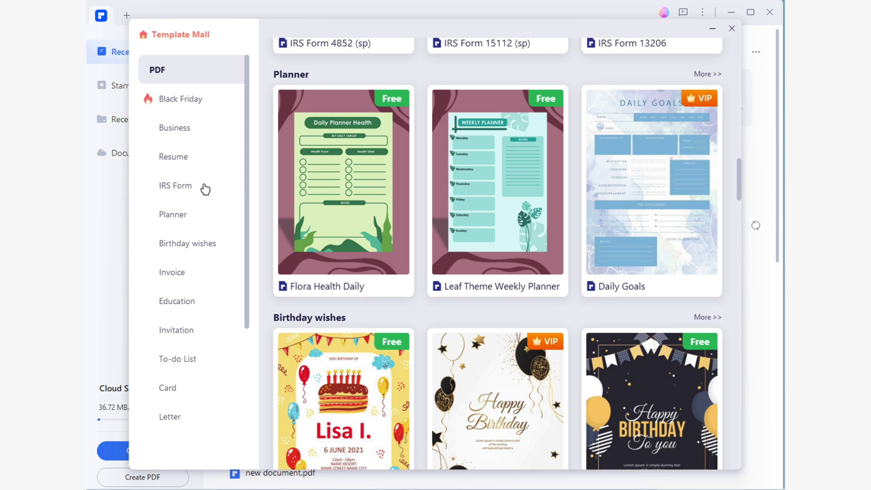
pyautogui.click(206, 187)
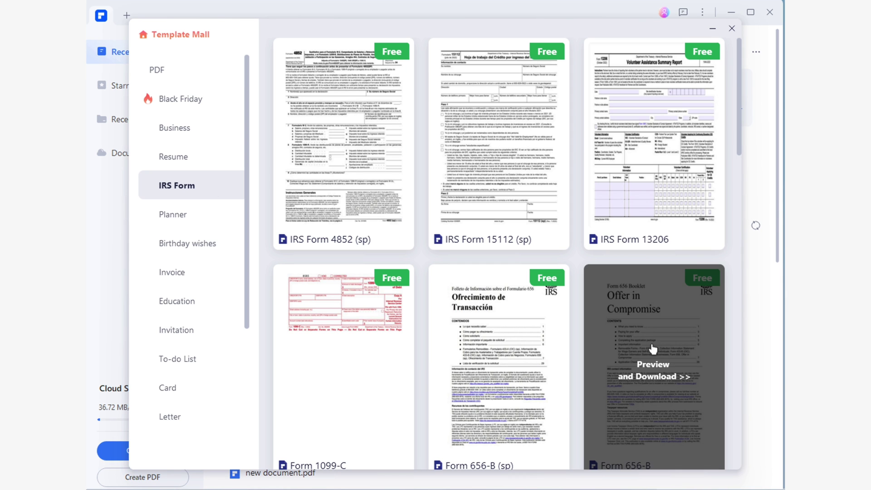
pyautogui.click(652, 349)
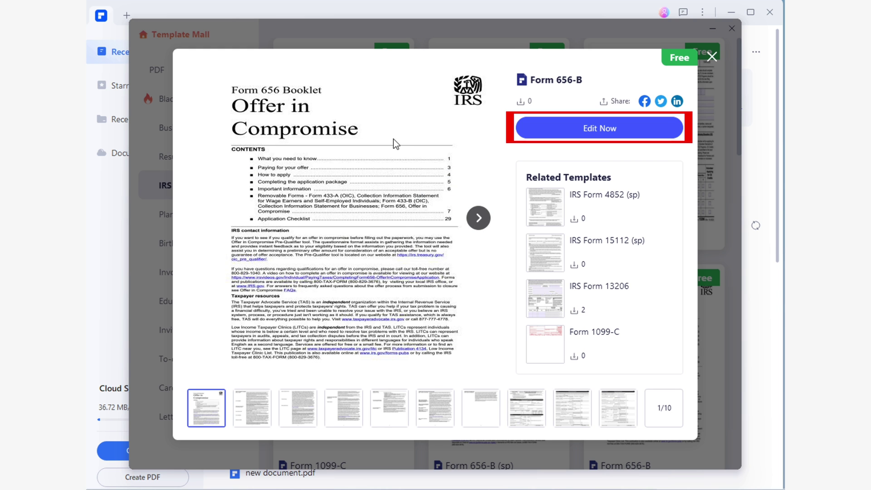
pyautogui.click(643, 136)
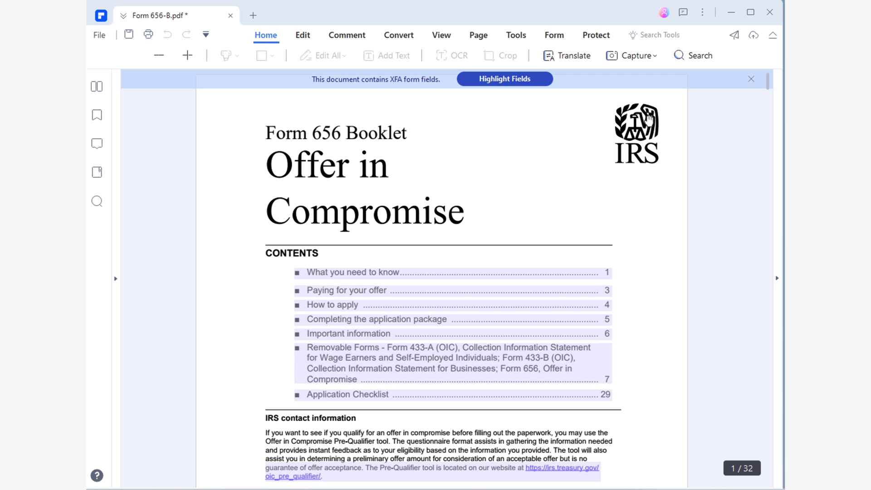
# Step: Drag the scrollbar to move through Form 656-B to page 2
pyautogui.moveTo(773, 89)
pyautogui.mouseDown()
pyautogui.moveTo(770, 105)
pyautogui.moveTo(768, 94)
pyautogui.mouseUp()
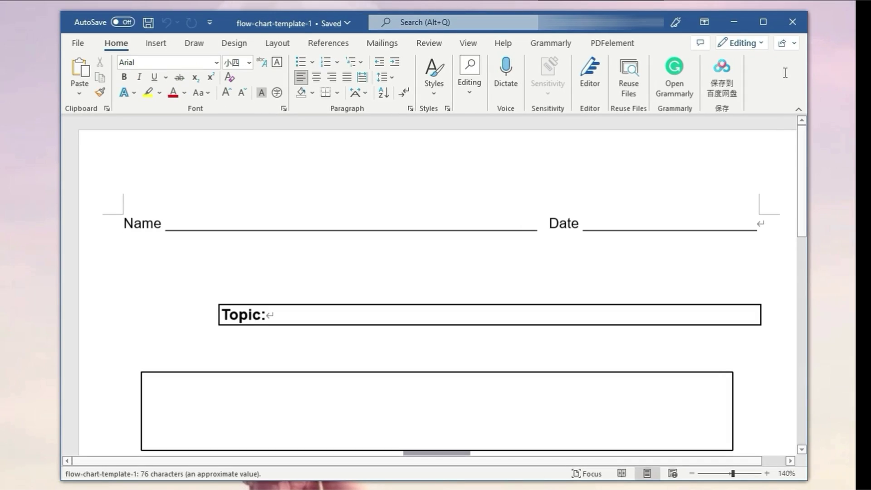
# Step: Tick Developer under Main Tabs in Customize the Ribbon and confirm with OK
pyautogui.rightClick(785, 73)
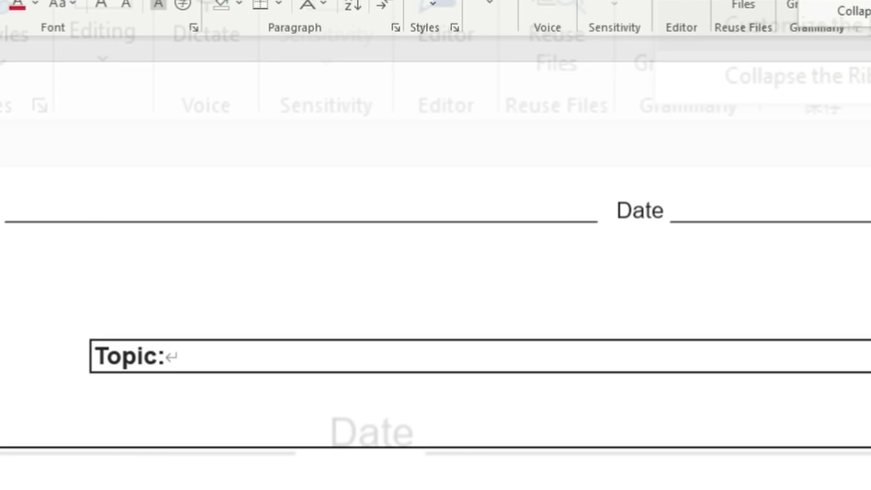
pyautogui.click(777, 106)
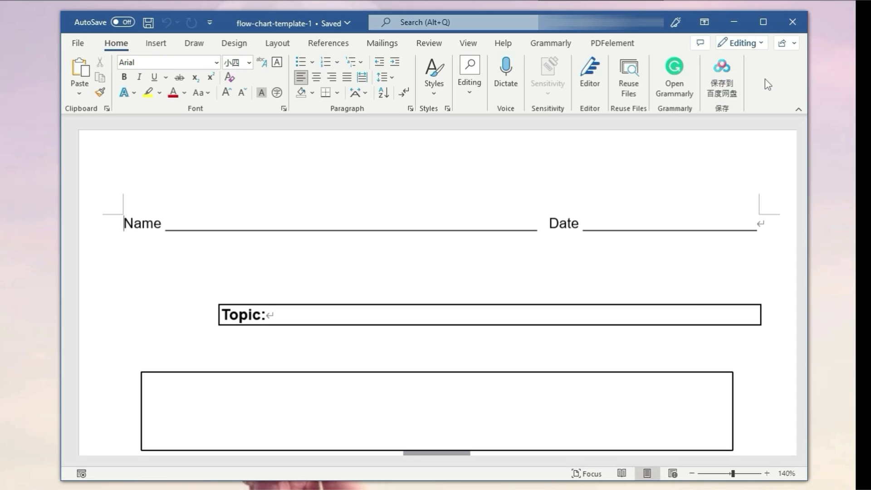
pyautogui.scroll(-3, 636, 239)
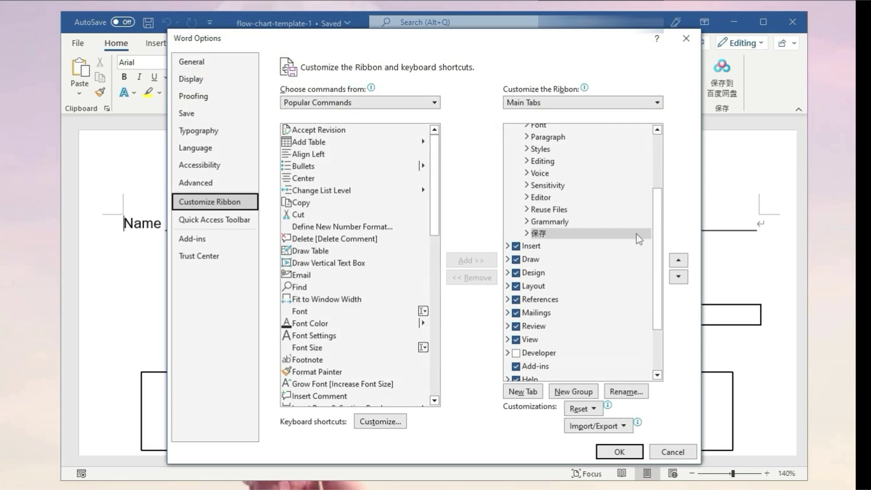
pyautogui.click(516, 292)
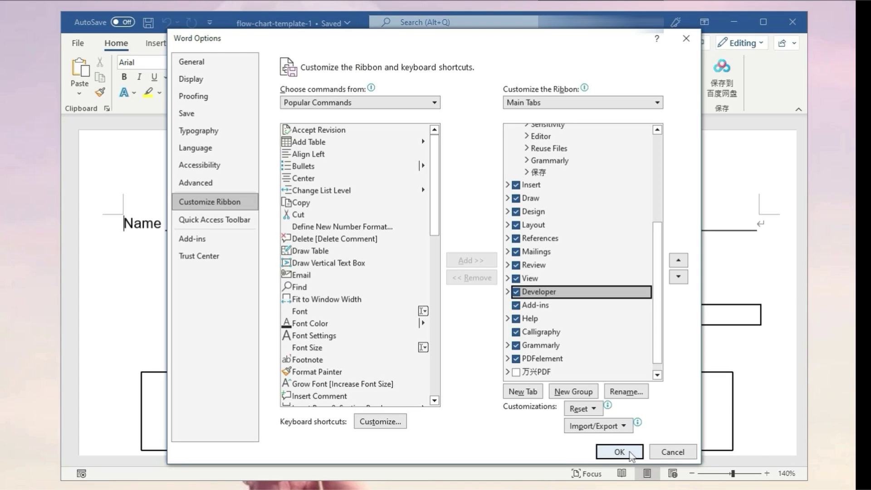
pyautogui.click(631, 453)
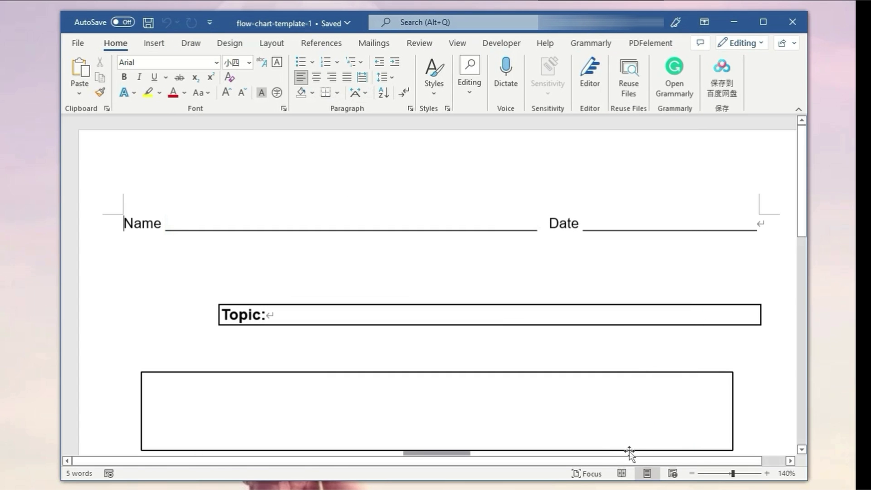
# Step: Insert a Plain Text Content Control after 'Topic:' and open its Properties
pyautogui.click(502, 42)
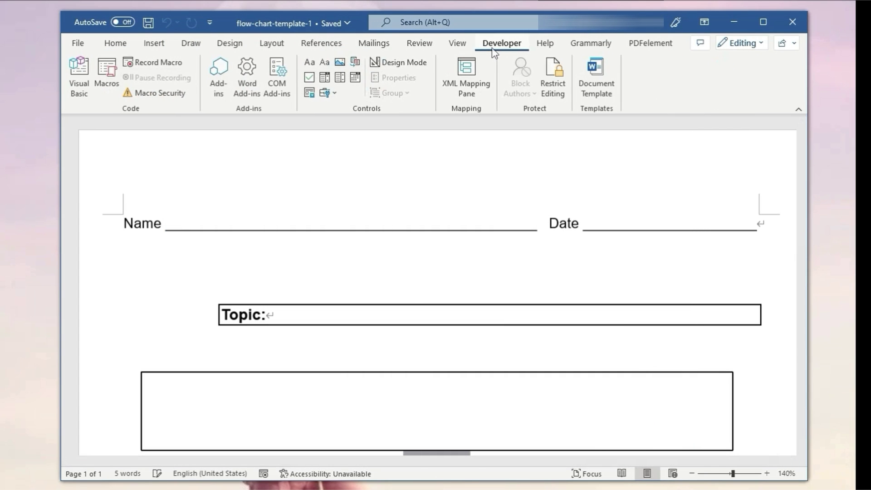
pyautogui.click(325, 62)
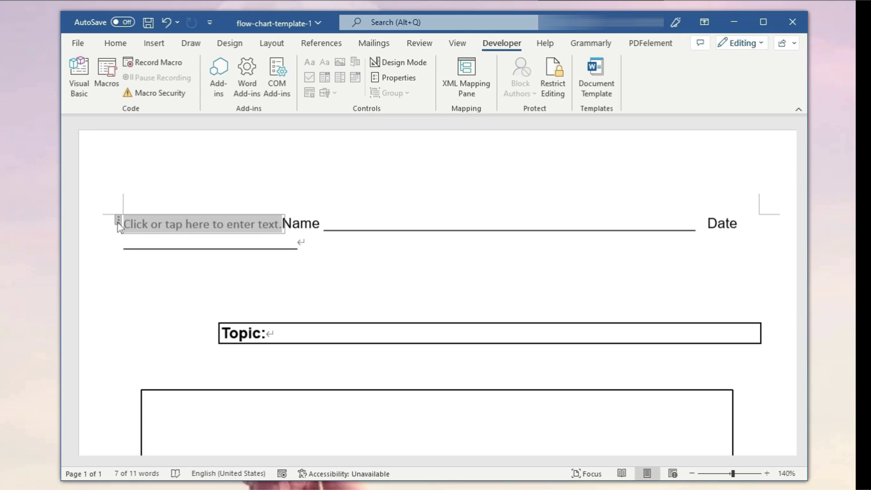
pyautogui.moveTo(45, 429); pyautogui.dragTo(108, 489)
pyautogui.moveTo(280, 342); pyautogui.dragTo(280, 341)
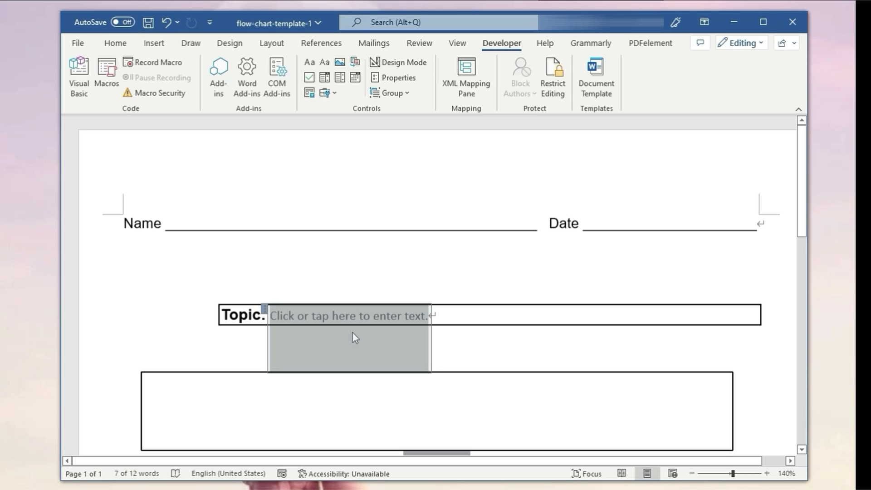
pyautogui.click(397, 80)
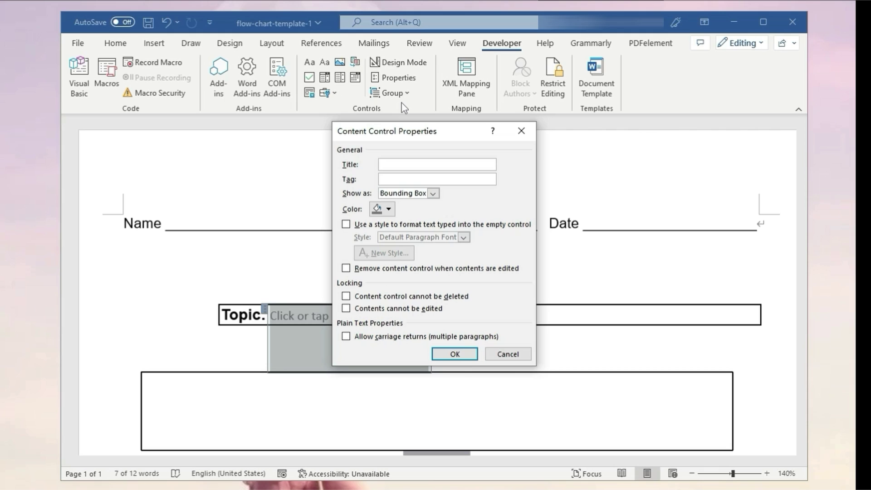